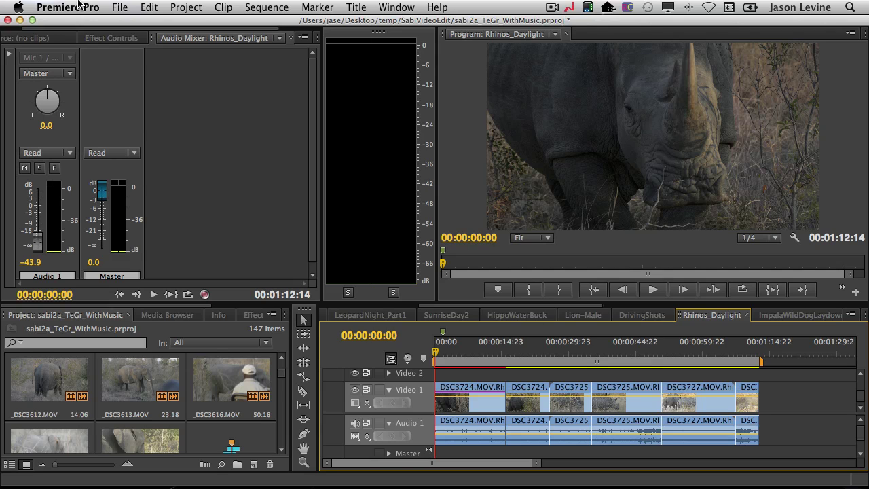
In Audio Hardware preferences, keep Scarlett 8i6 USB as the default audio device
click(79, 5)
mouse_move(86, 46)
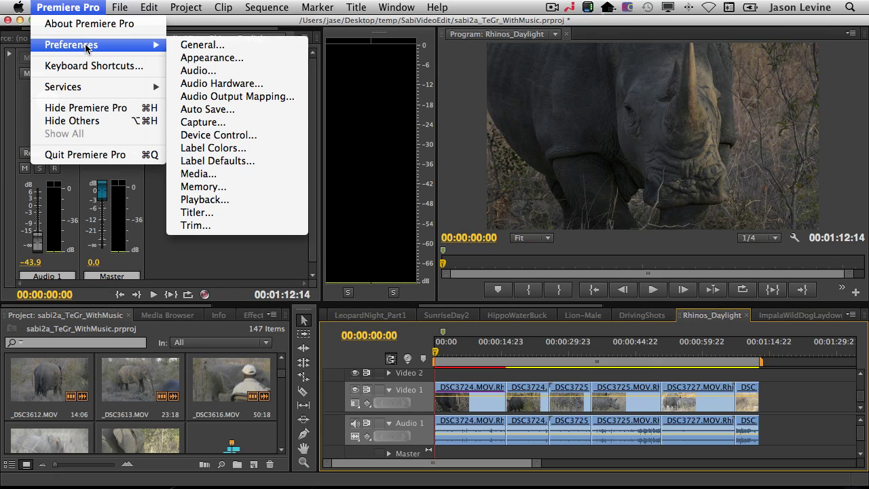
click(260, 84)
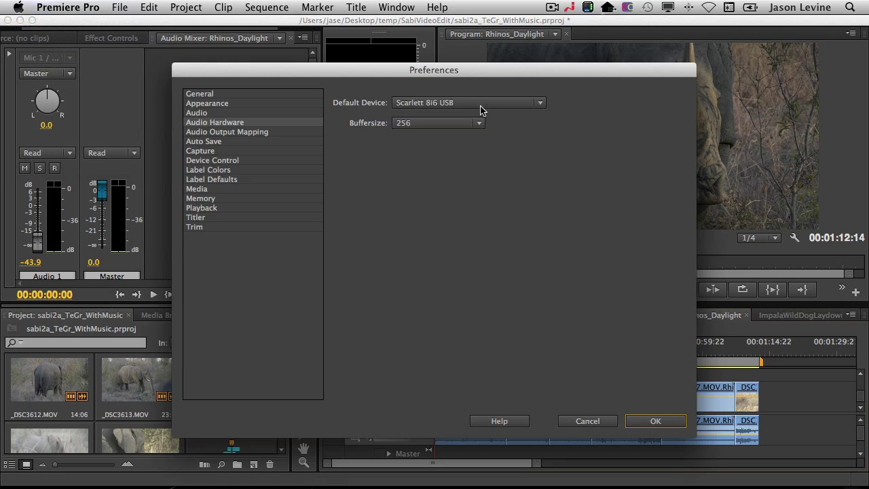
click(538, 104)
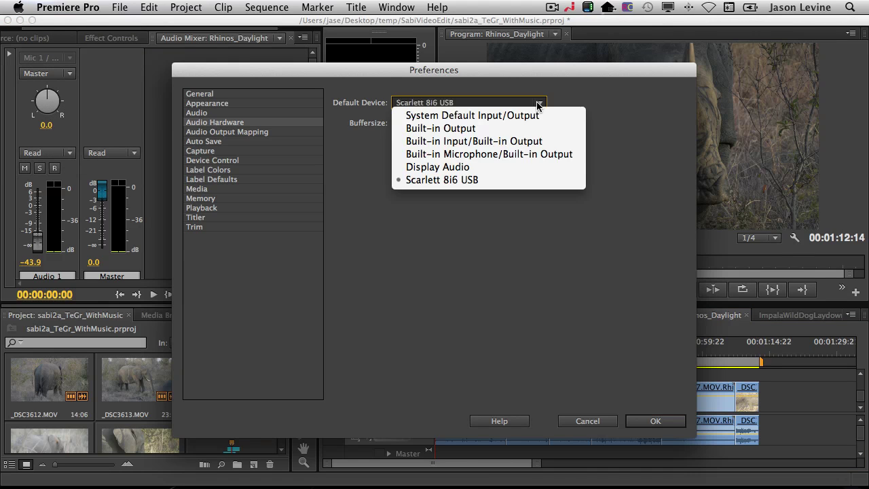
click(496, 182)
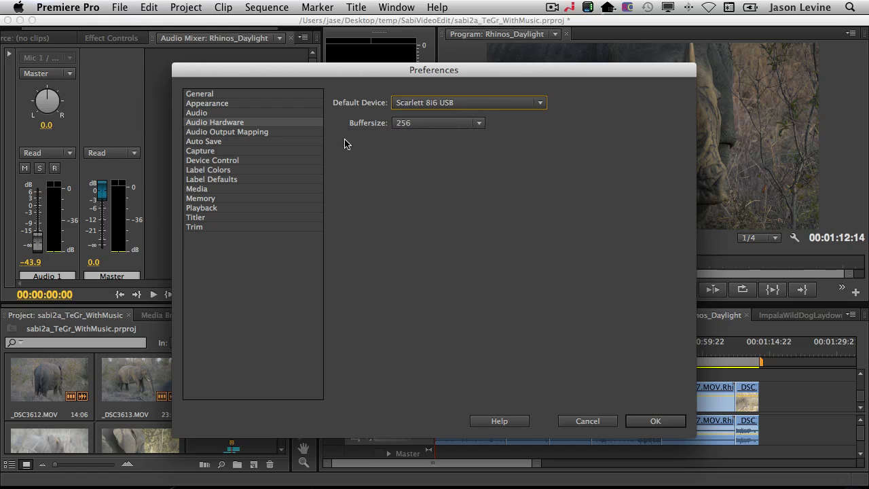
Confirm the buffer size stays at 256 and bring up Audio Output Mapping
click(438, 125)
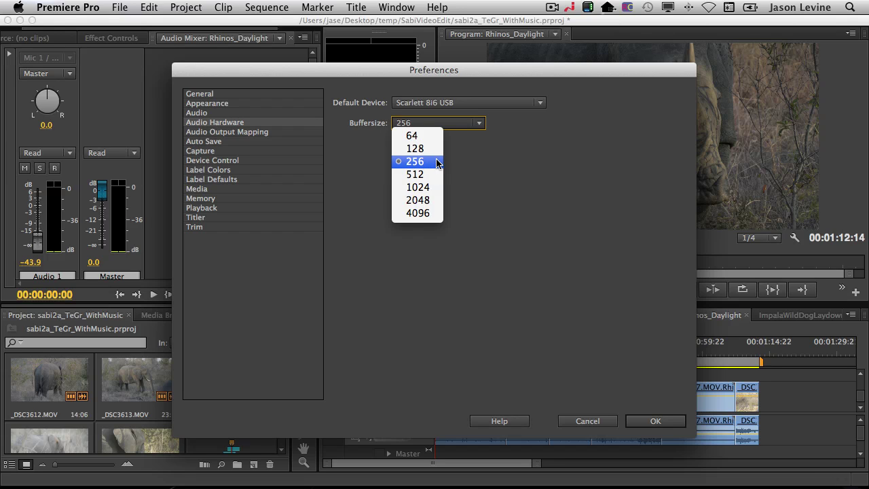
click(467, 164)
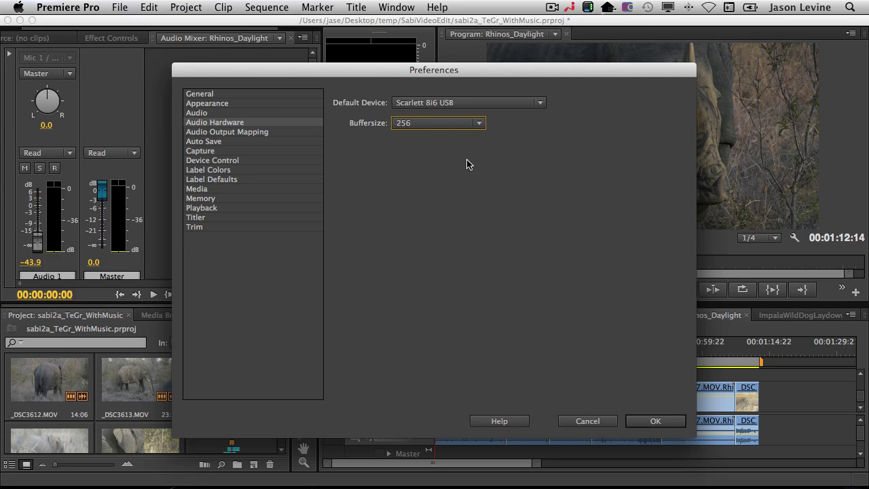
click(436, 126)
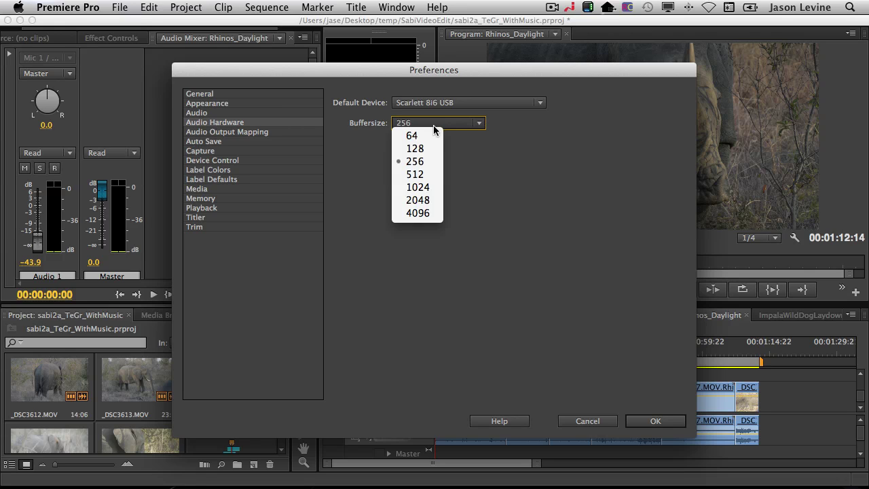
click(464, 178)
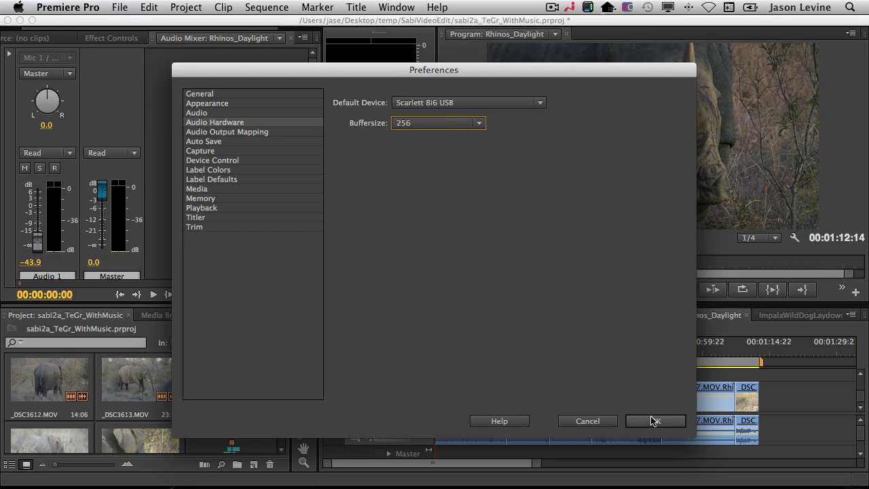
click(274, 133)
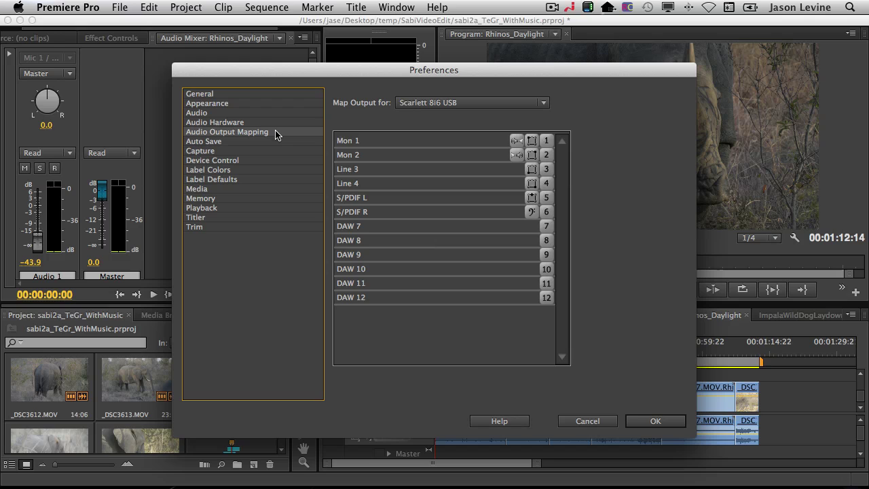
Keep output mapped to Scarlett 8i6 USB, then go back to the Audio Hardware page
click(474, 103)
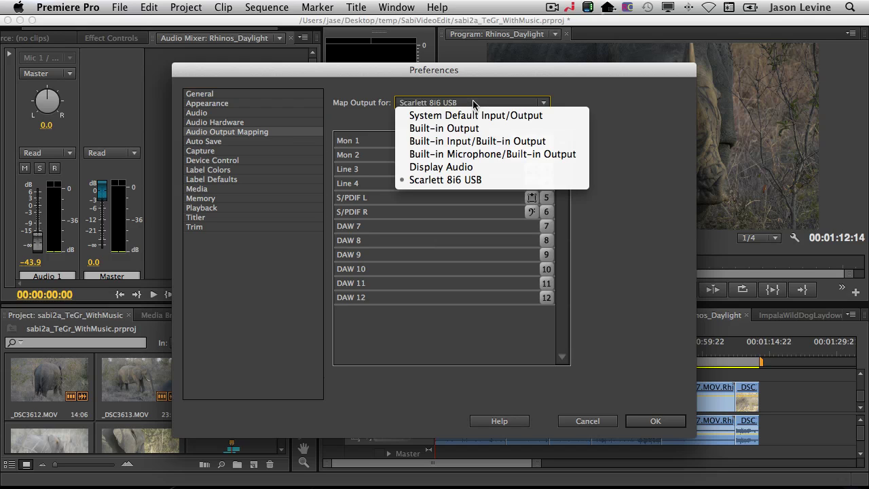
click(505, 180)
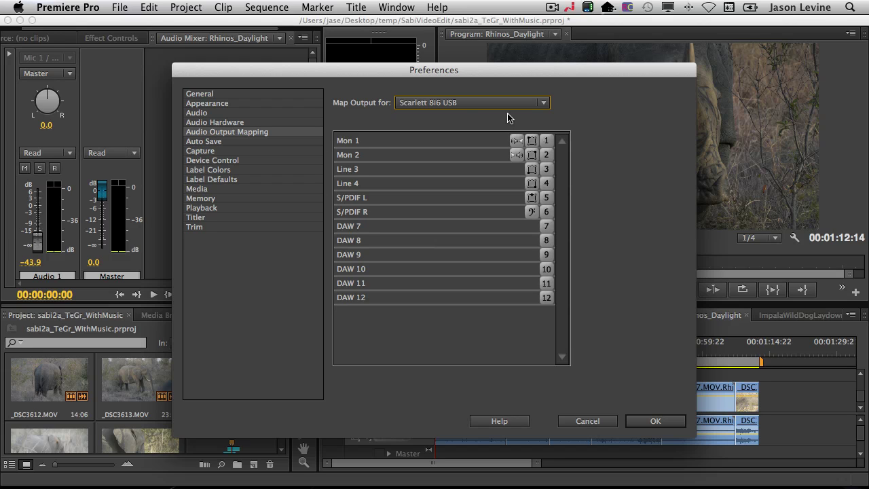
click(214, 123)
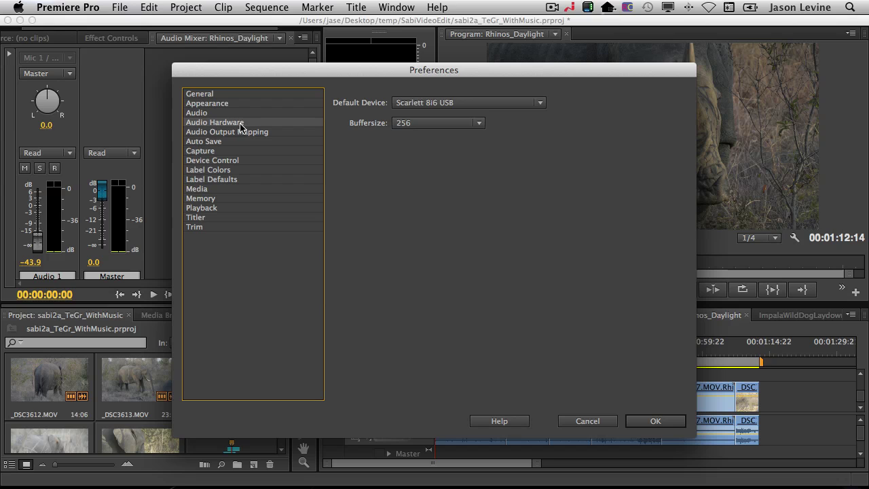
Close Preferences and add a Standard audio track after Audio 1 in the sequence
click(655, 421)
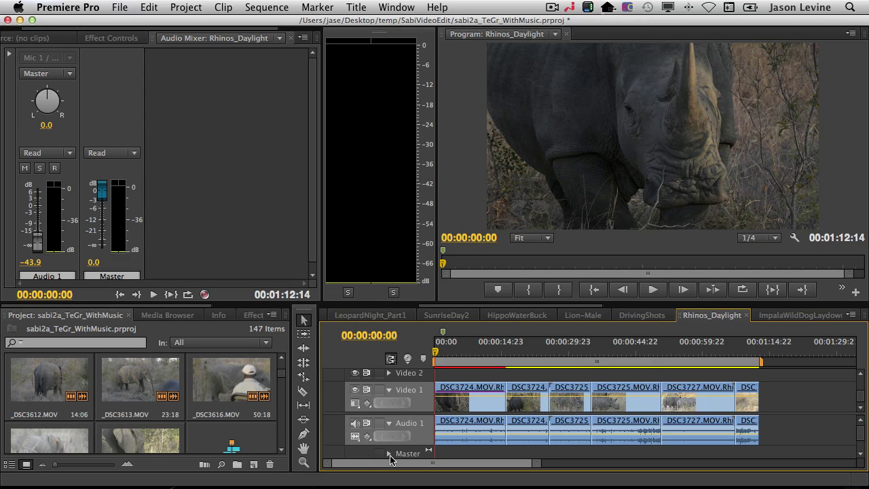
right_click(428, 440)
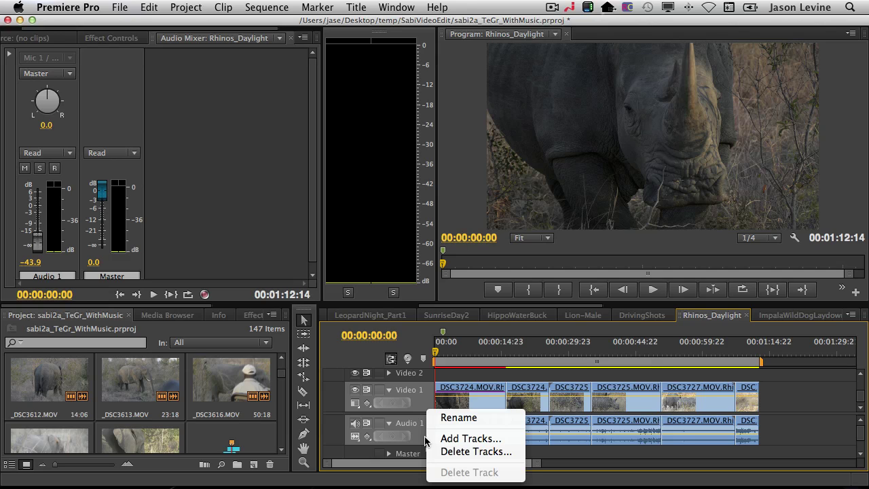
click(498, 439)
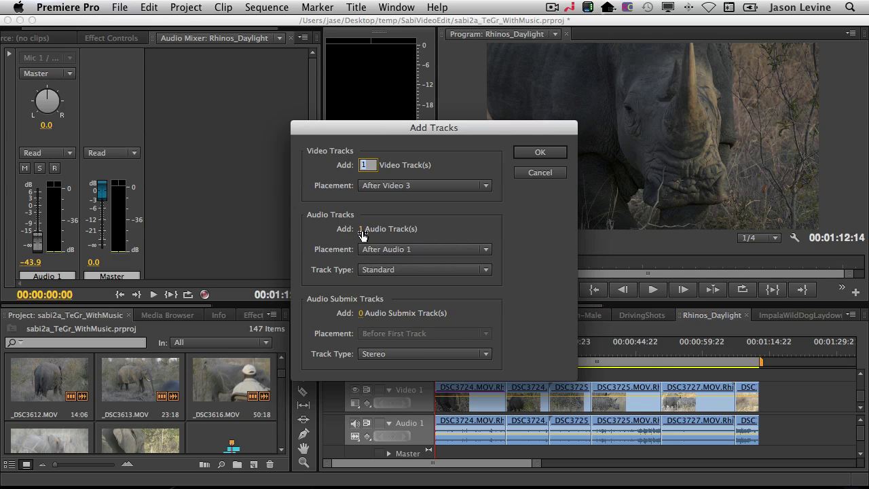
click(417, 271)
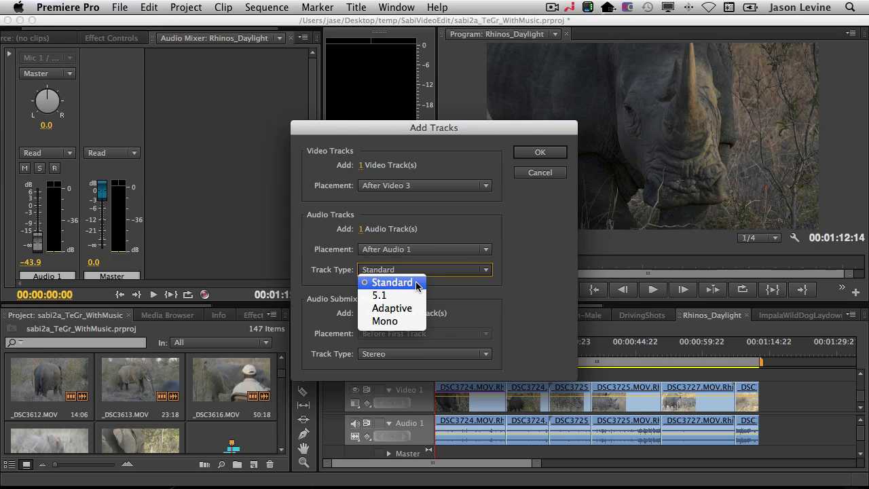
click(406, 282)
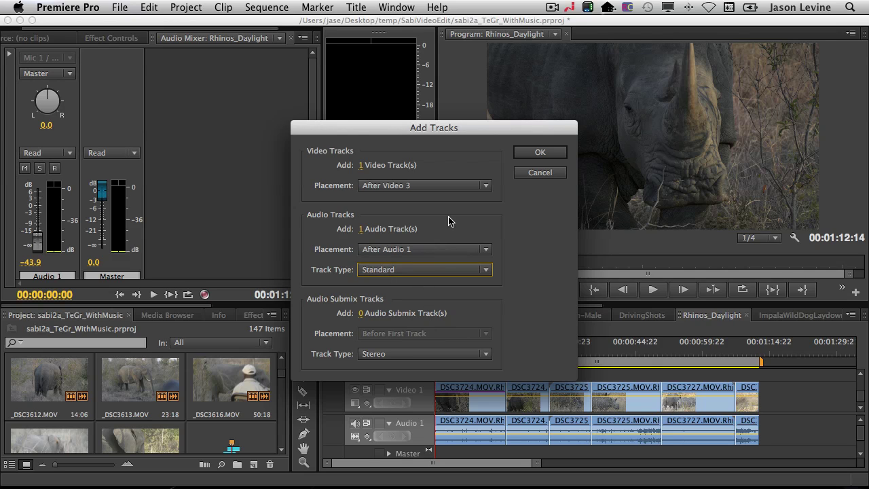
click(533, 153)
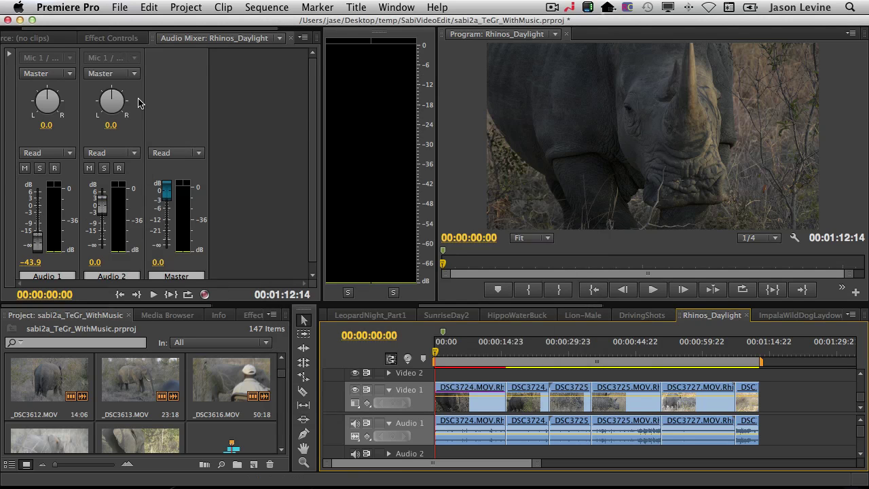
Rename Audio 2 to 'Stereo', arm it for recording, and keep its input on Mic 1 / Mic 2
click(115, 277)
click(122, 274)
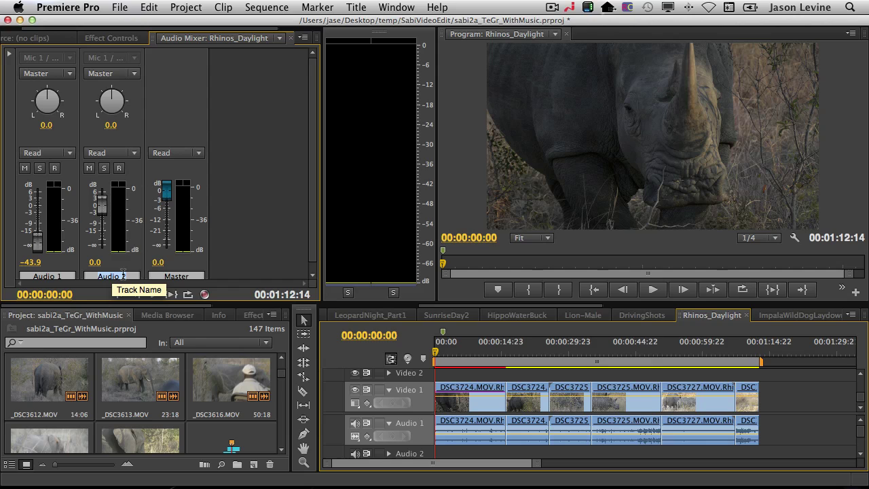
text(Stereo)
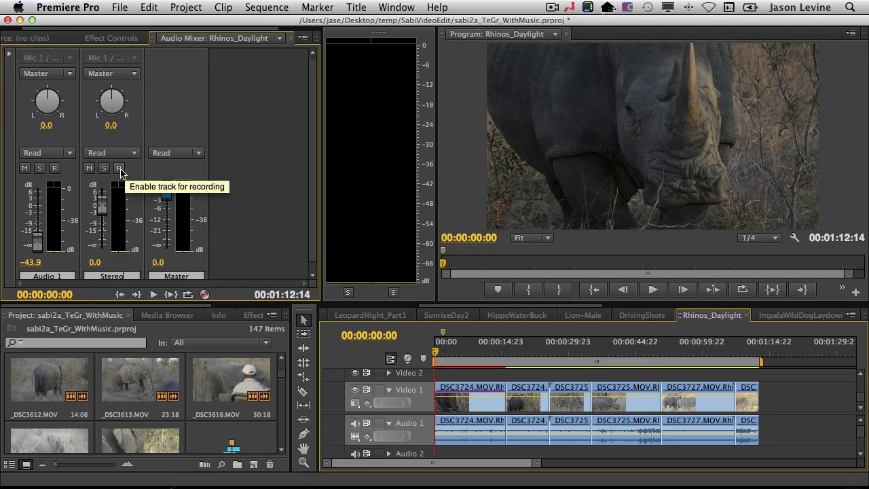
click(120, 170)
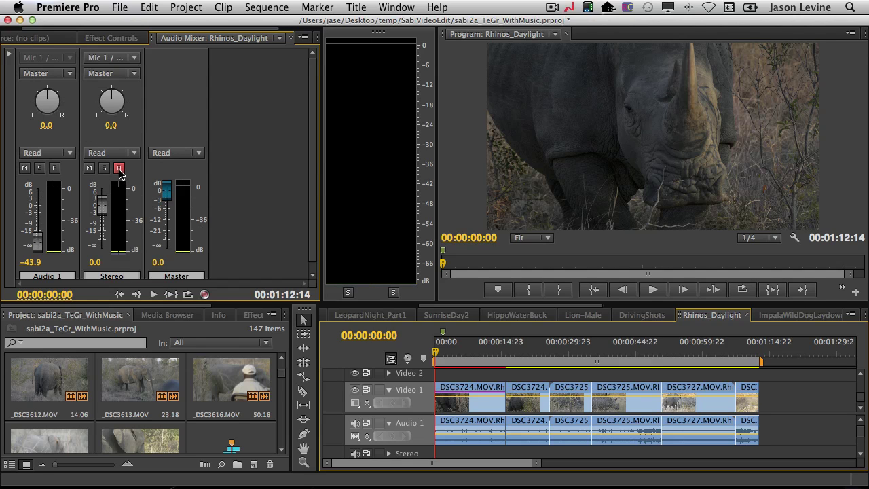
click(132, 58)
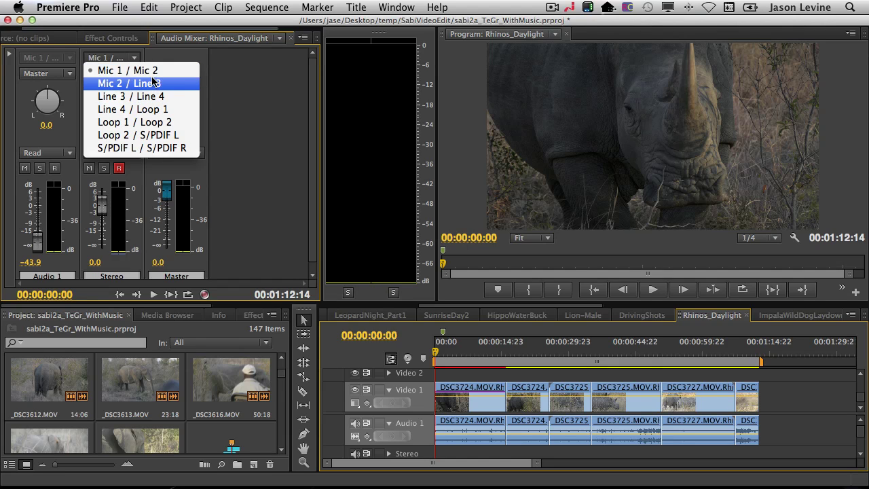
click(151, 72)
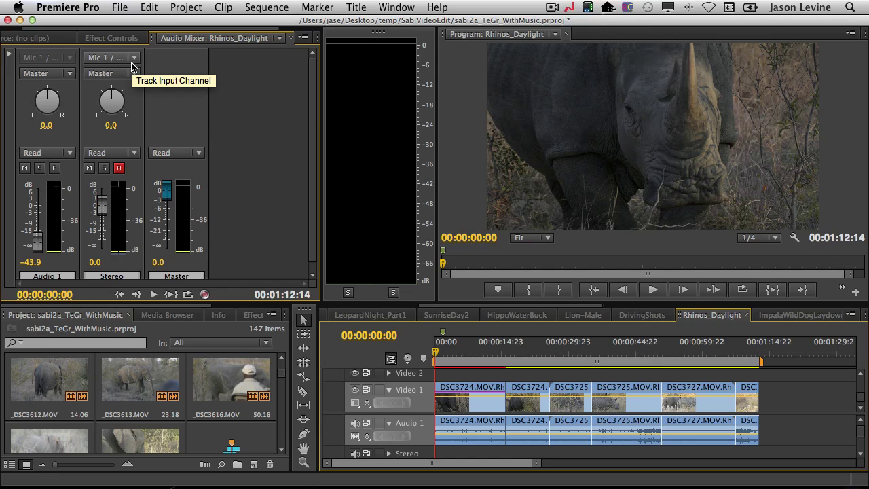
Record a short Stereo.wav test clip onto the Stereo track
click(205, 296)
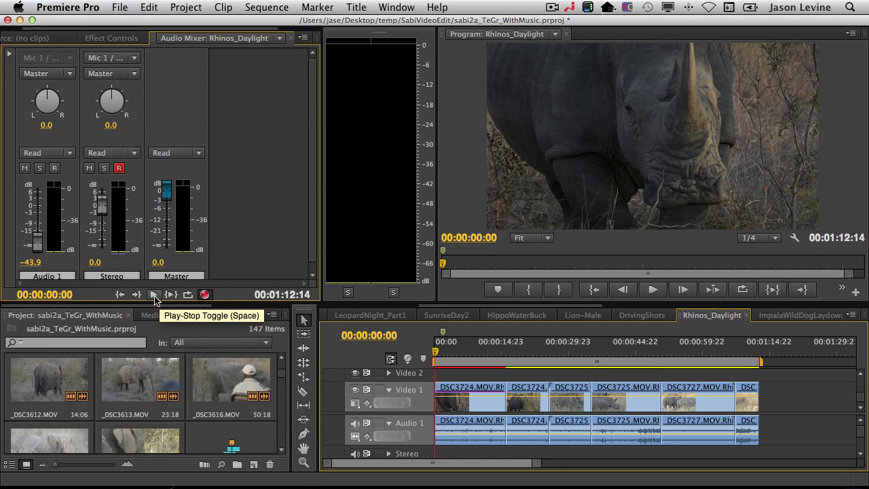
click(154, 297)
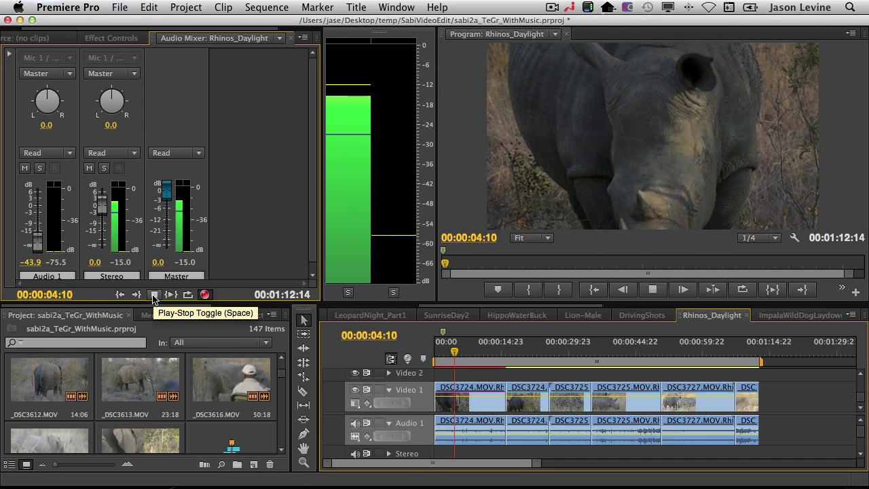
click(154, 296)
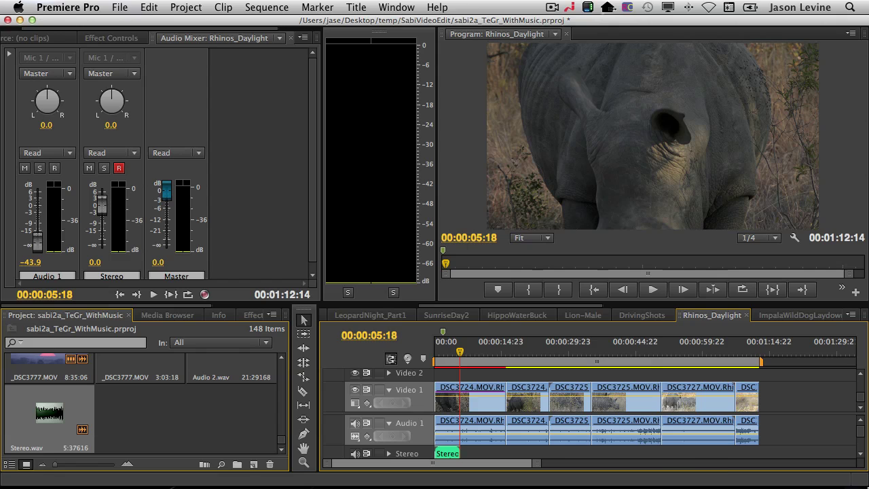
Expand the Stereo track to inspect Stereo.wav, then delete the clip and return to the start
scroll(866, 436, down, 2)
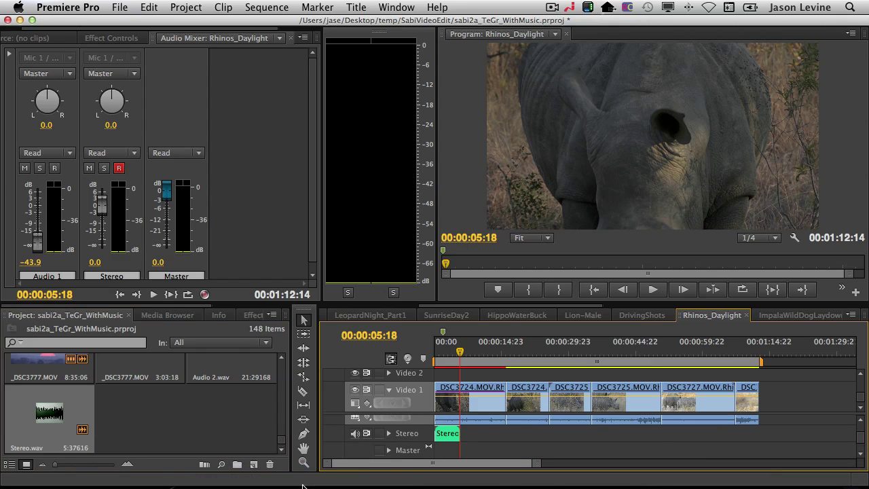
click(389, 434)
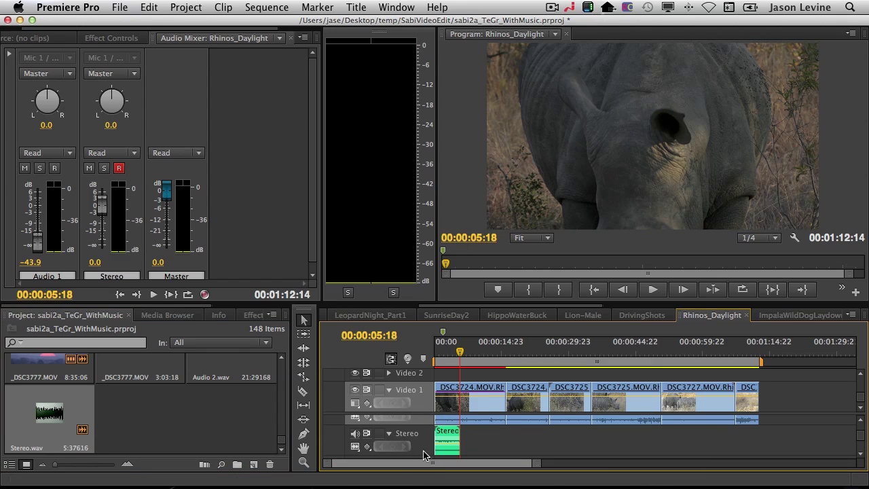
mouse_move(425, 423)
mouse_down()
mouse_move(422, 402)
mouse_move(424, 425)
mouse_up()
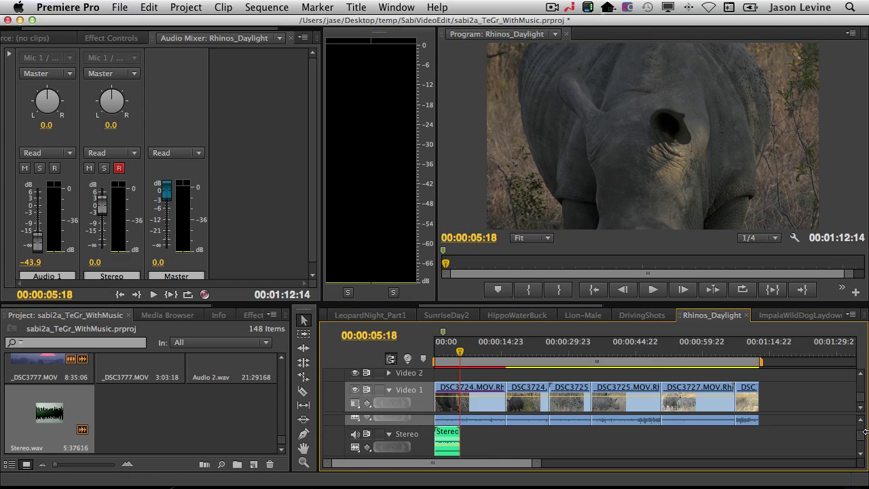
scroll(856, 442, down, 2)
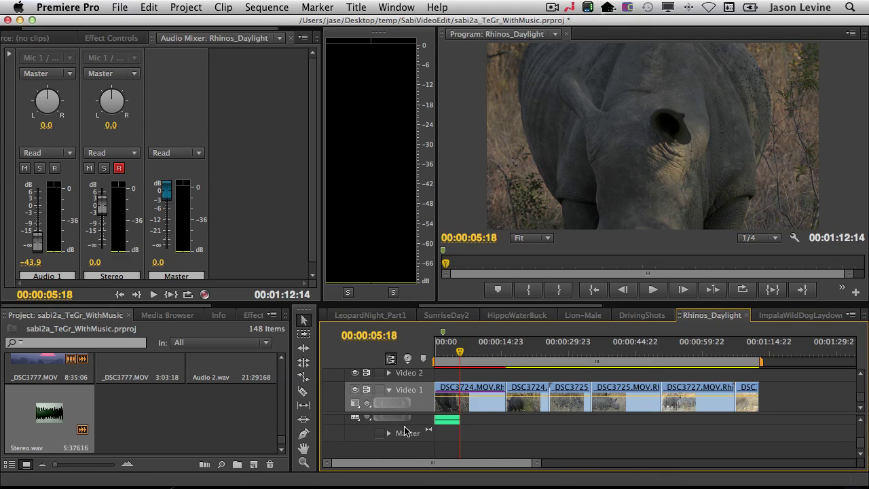
drag(417, 428, 418, 450)
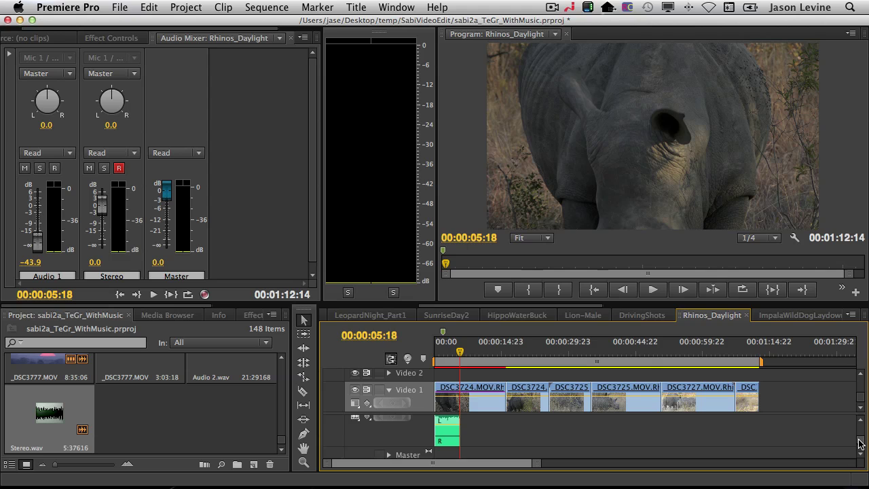
scroll(834, 444, up, 1)
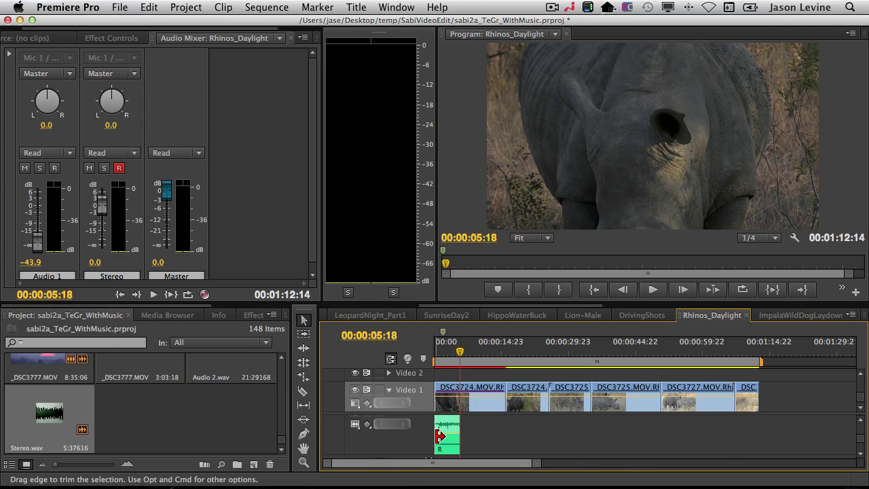
key(grave)
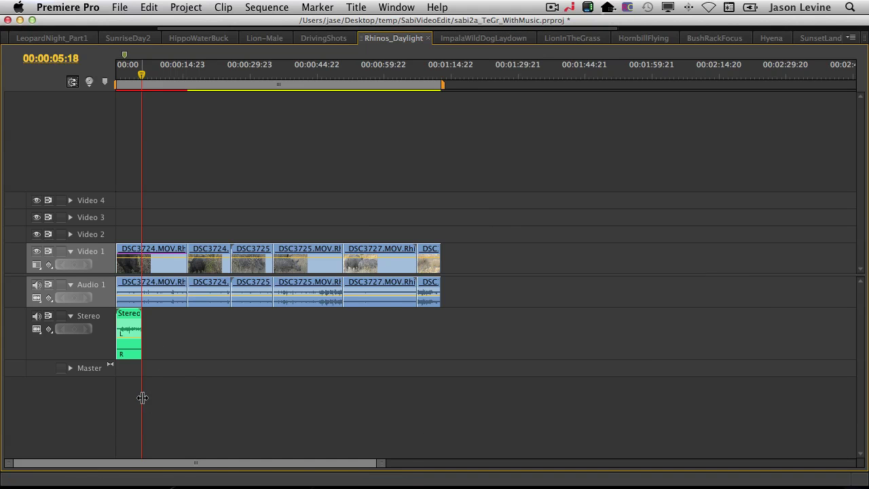
scroll(140, 397, up, 5)
scroll(274, 370, down, 5)
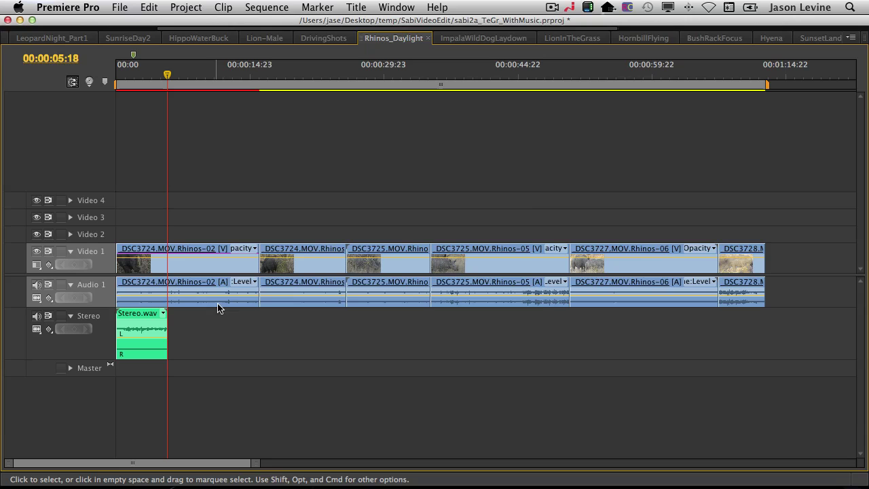
key(grave)
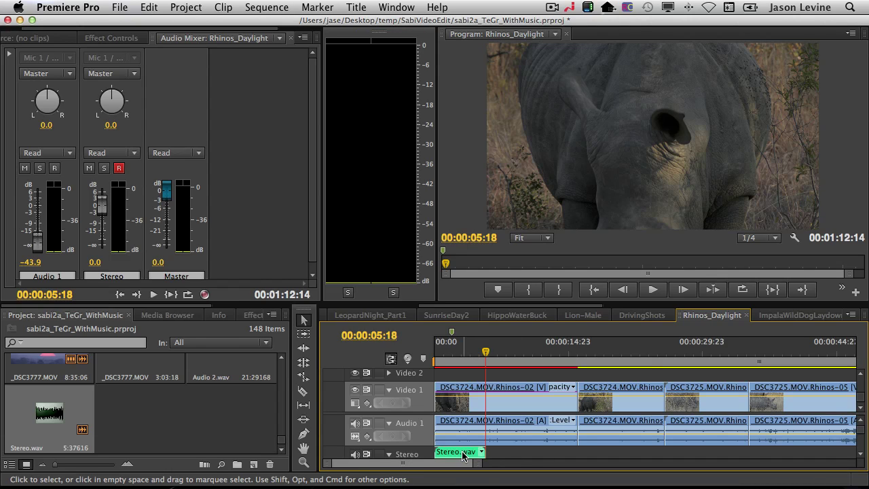
key(Delete)
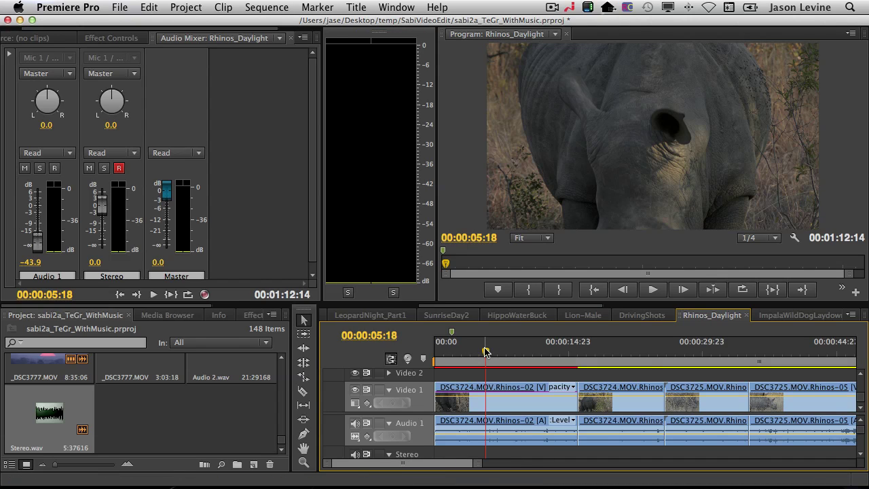
key(Home)
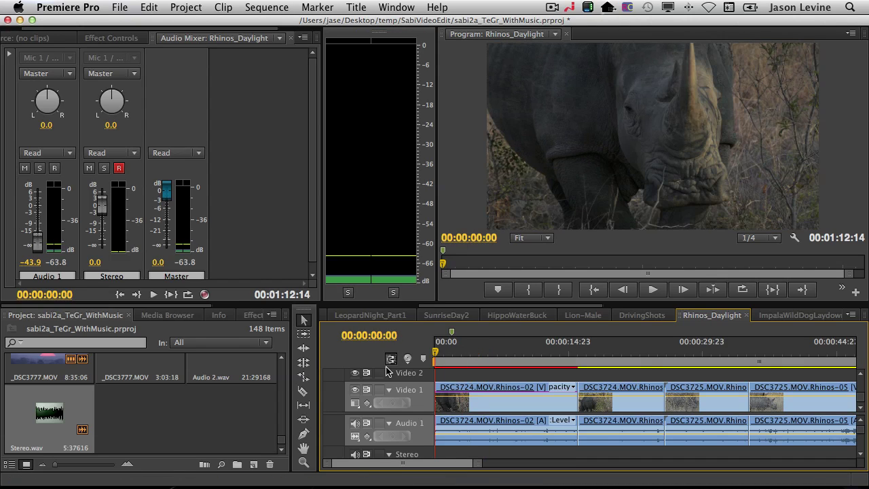
Add a Mono audio track placed after Audio 1
right_click(420, 440)
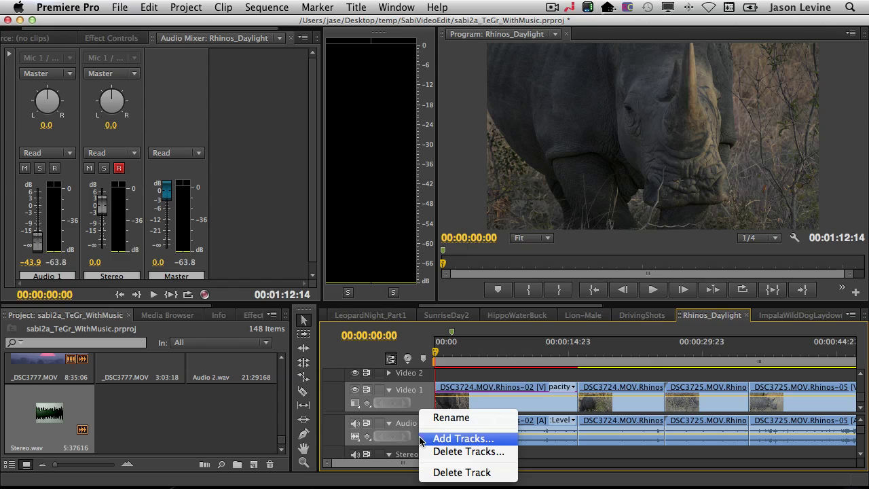
click(461, 439)
click(424, 250)
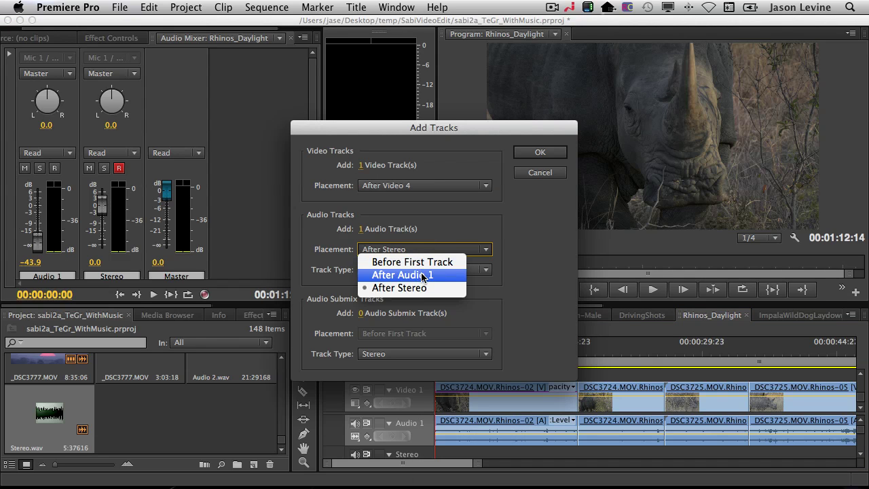
click(423, 275)
click(408, 270)
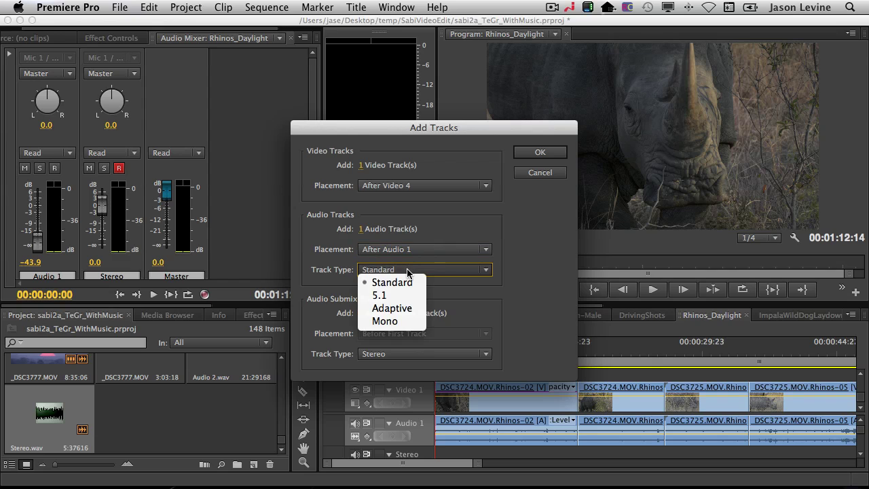
click(405, 322)
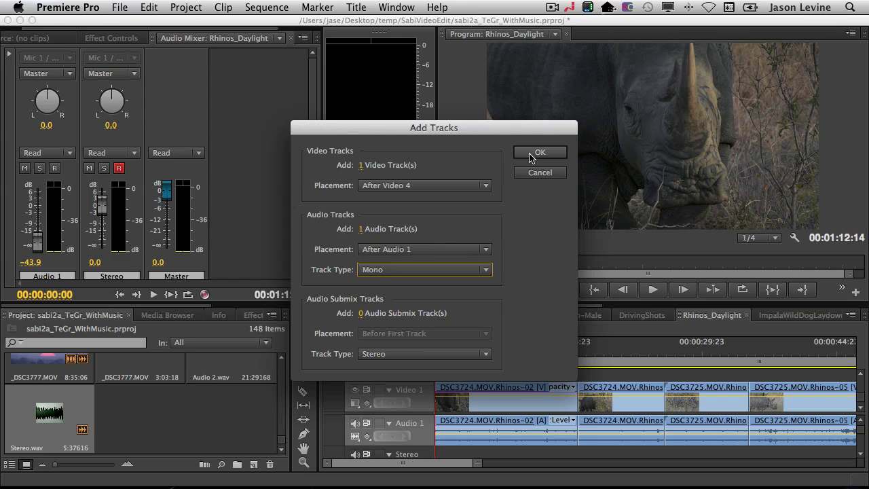
click(532, 154)
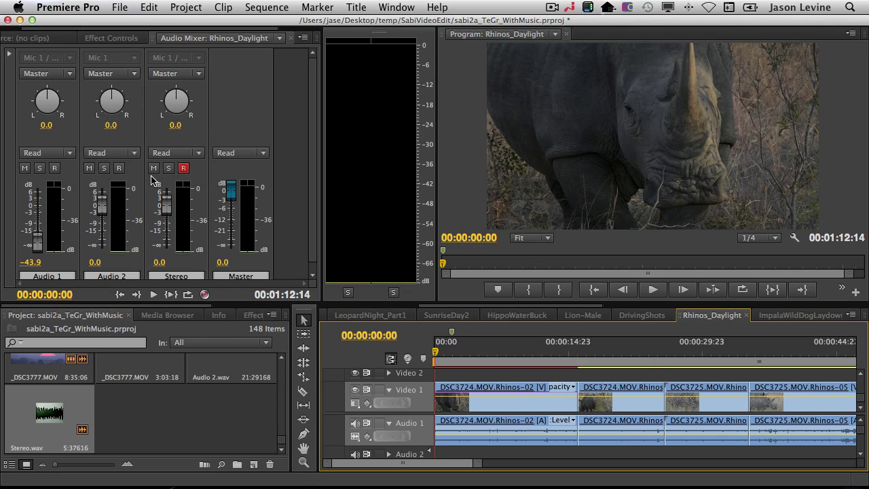
Disarm Stereo, rename Audio 2 to 'MonoVoice', arm it on Mic 1, and enable mixer recording
click(183, 168)
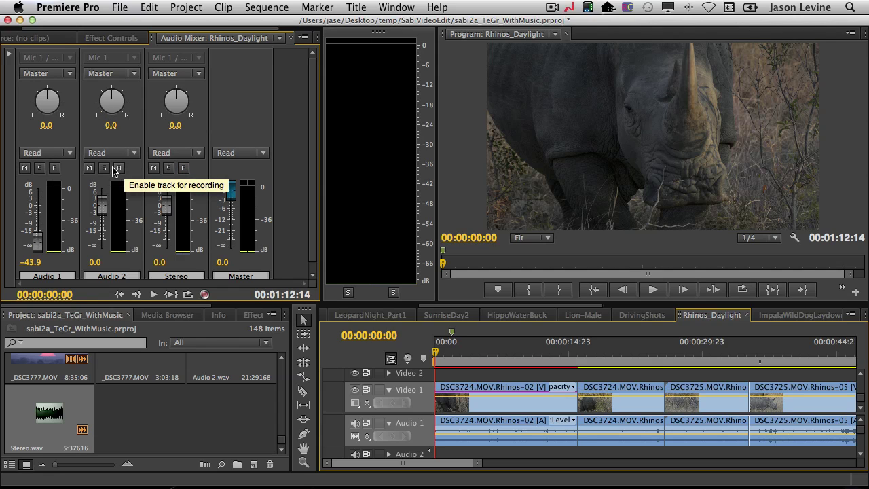
click(103, 278)
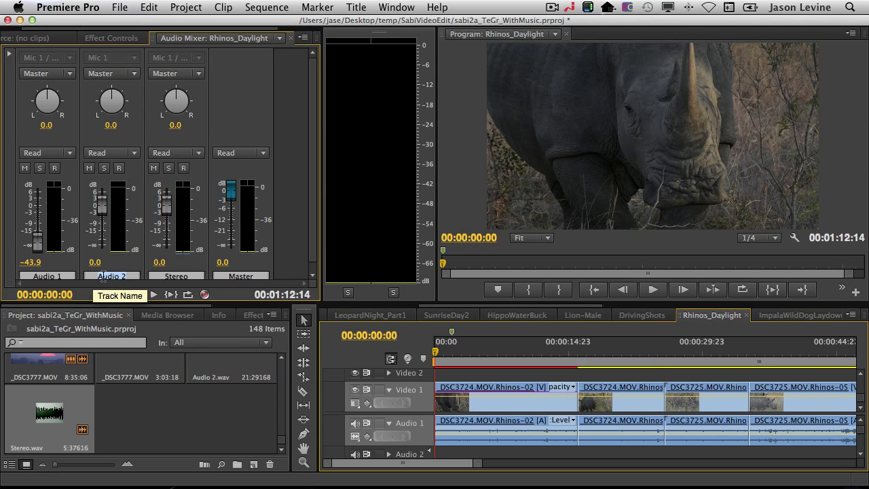
text(MonoVoice)
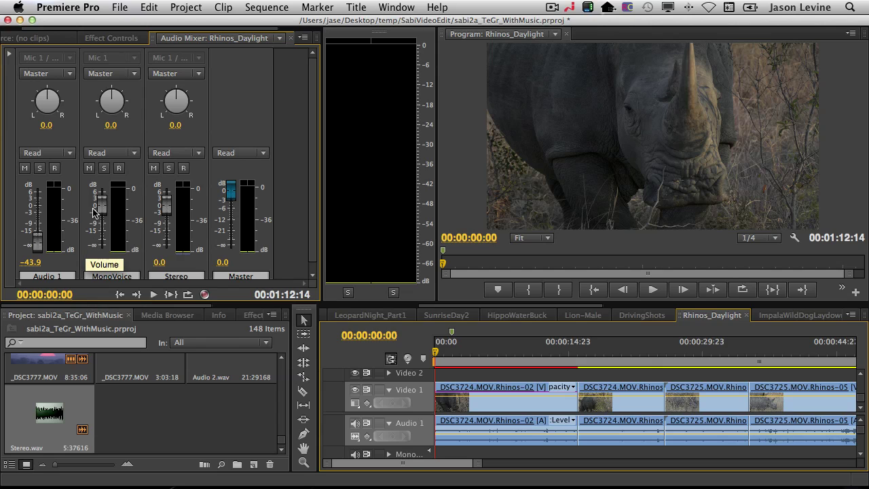
click(119, 168)
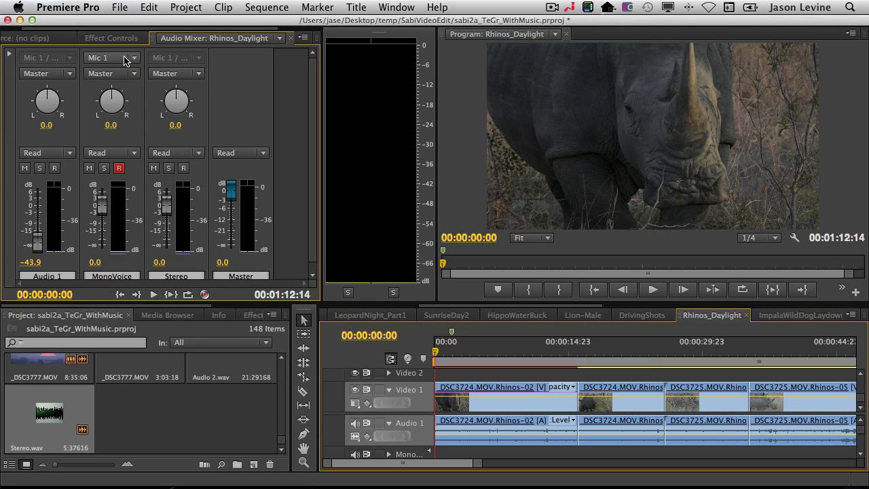
click(134, 59)
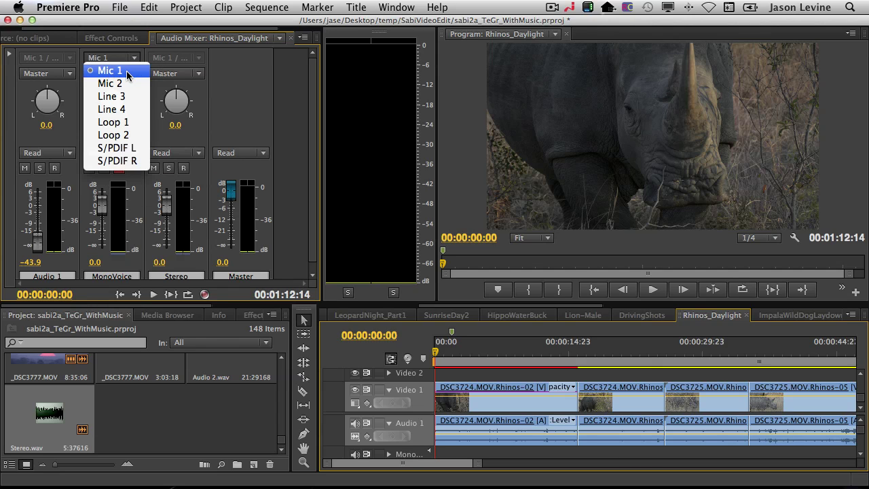
click(127, 72)
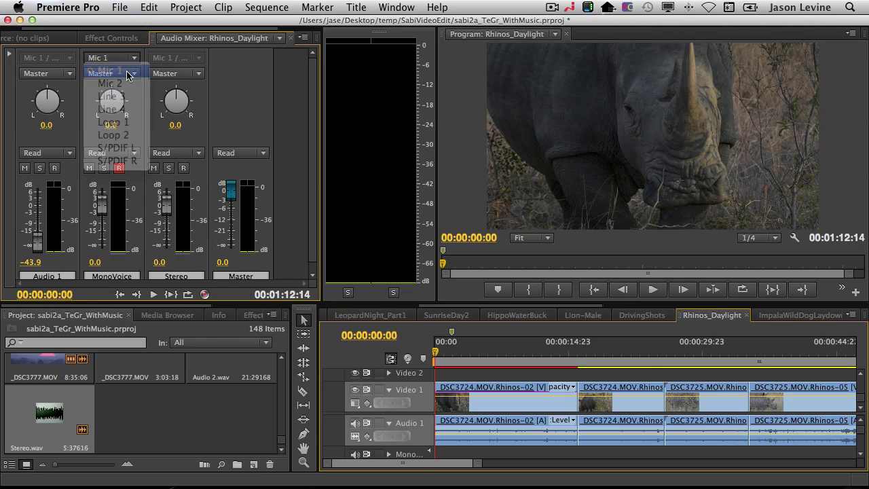
click(205, 295)
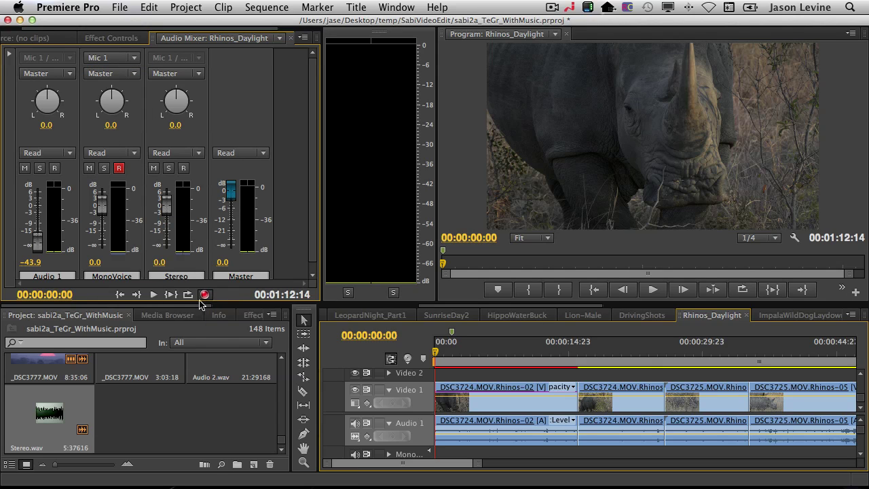
Record a voiceover onto MonoVoice, stopping at about 00:00:12:23
click(153, 296)
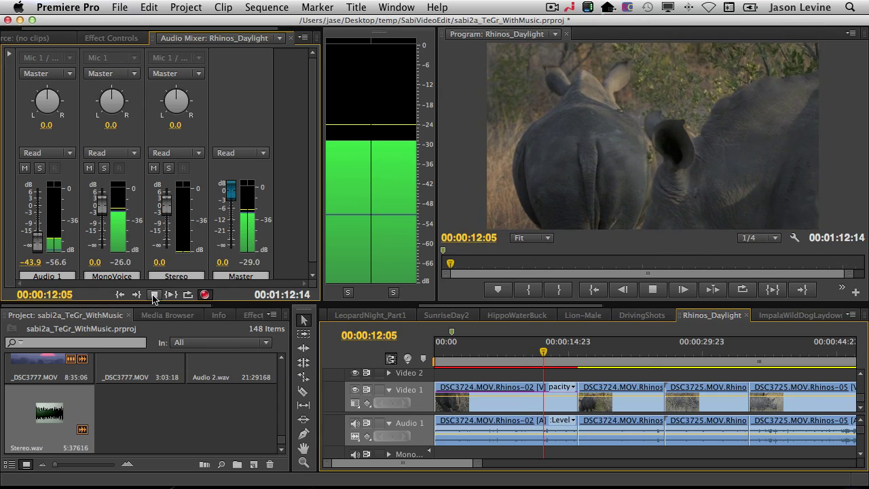
click(154, 296)
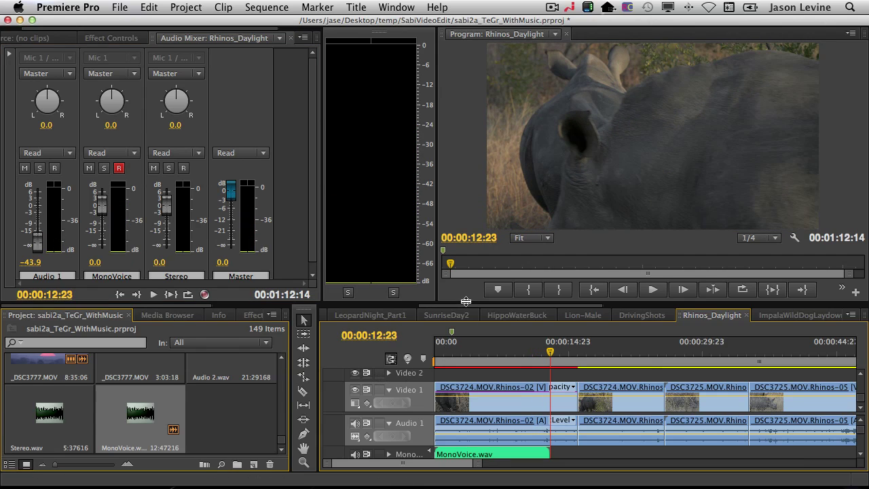
Enlarge the timeline and Mono track, then play MonoVoice.wav back from the start
drag(466, 301, 466, 210)
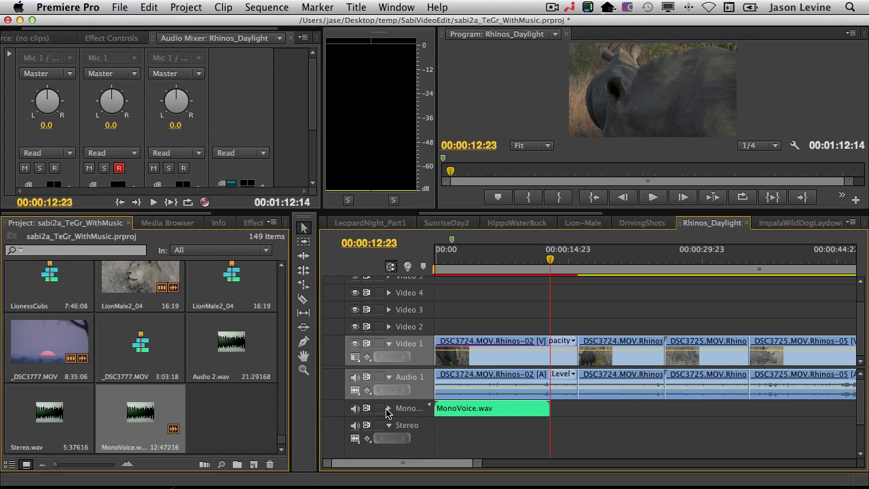
click(388, 409)
drag(420, 432, 423, 451)
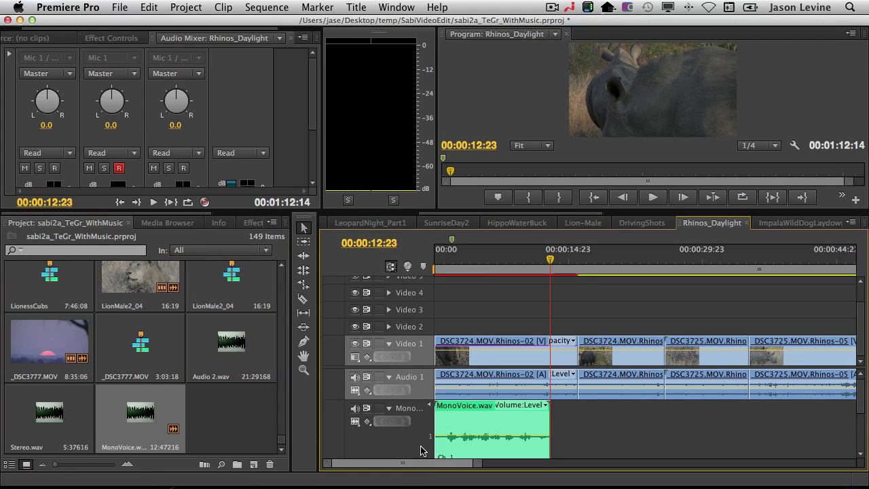
drag(550, 260, 420, 278)
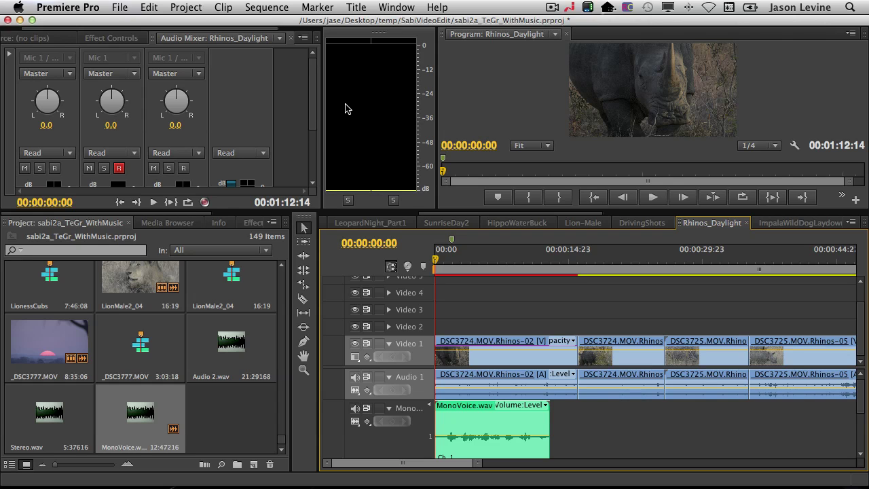
key(space)
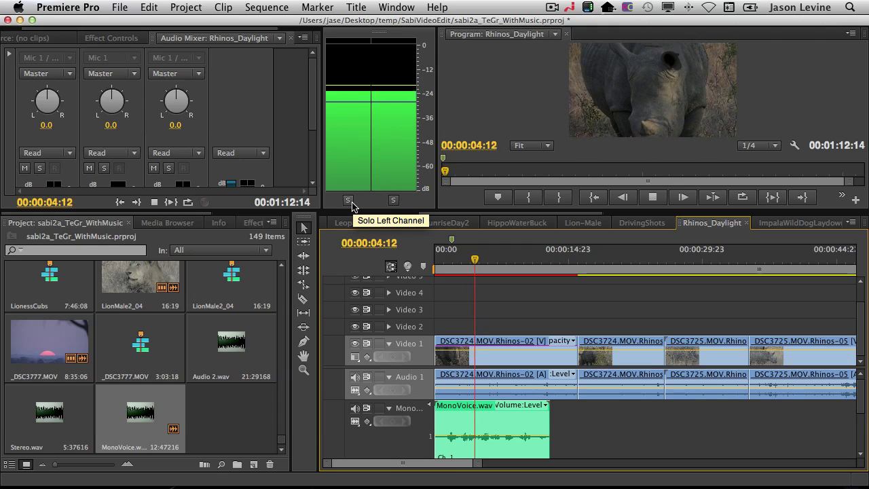
key(space)
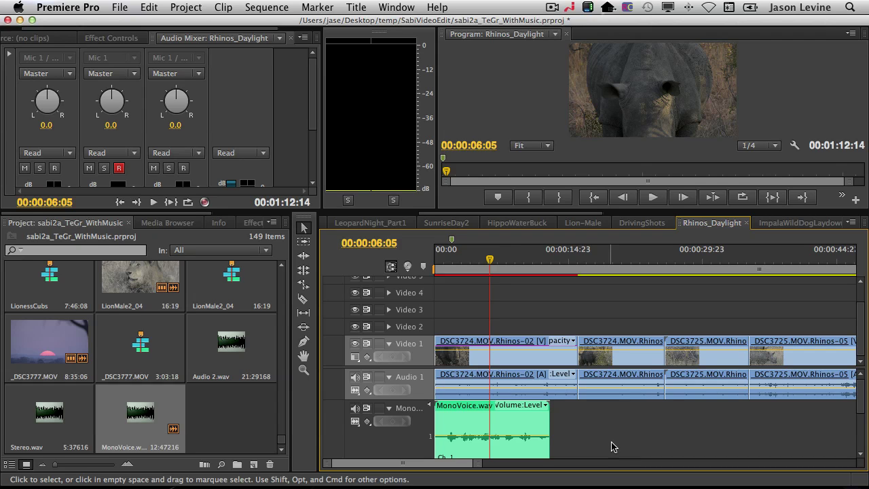
Move MonoVoice.wav onto the Stereo track and place Stereo.wav right after it
scroll(864, 416, down, 2)
scroll(864, 417, down, 1)
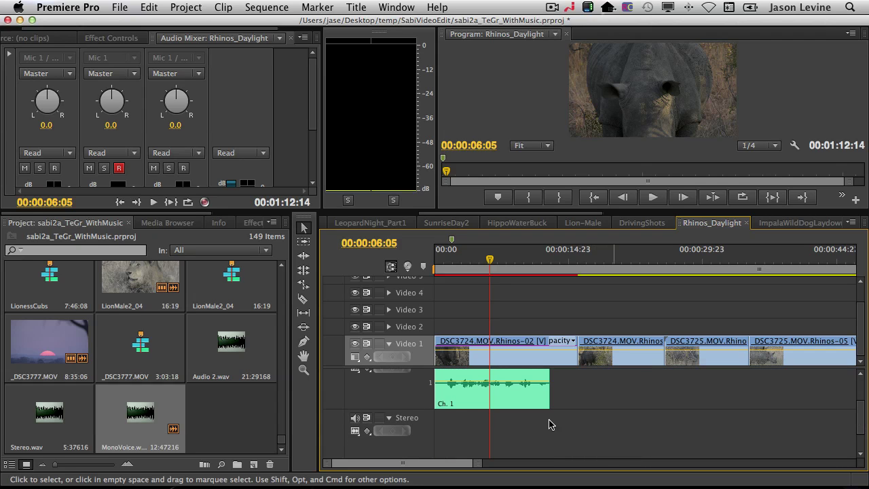
drag(466, 402, 466, 450)
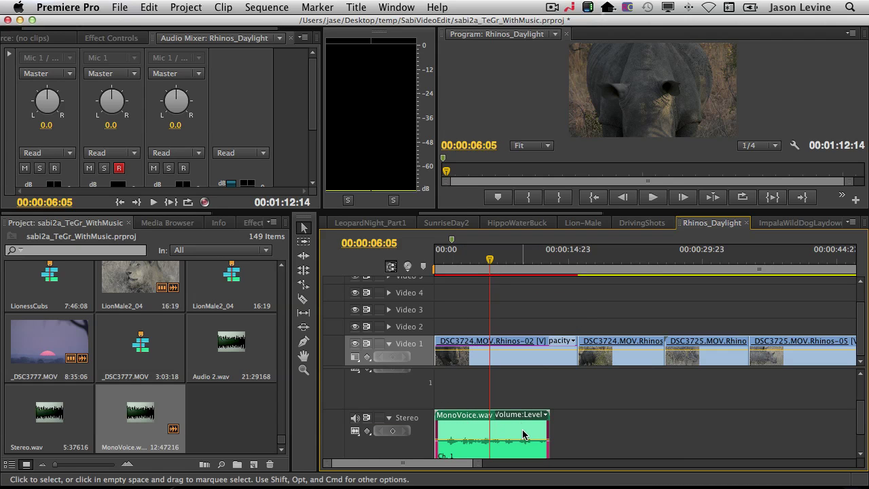
drag(38, 426, 552, 426)
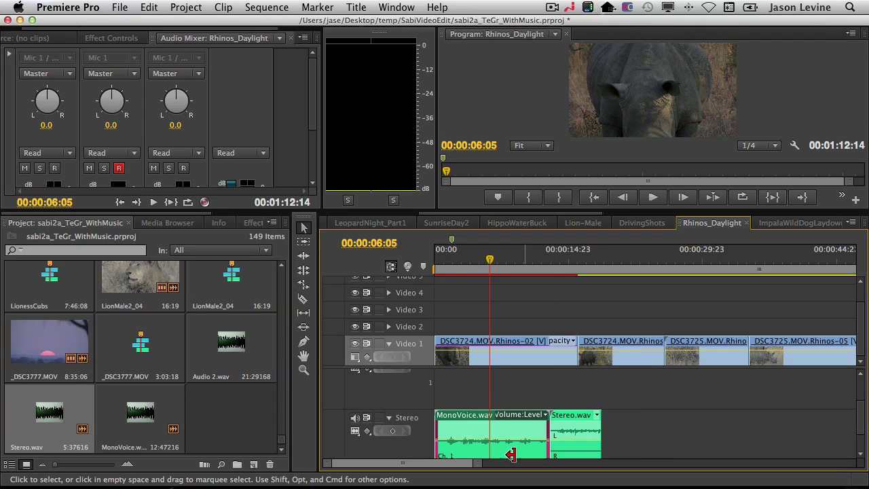